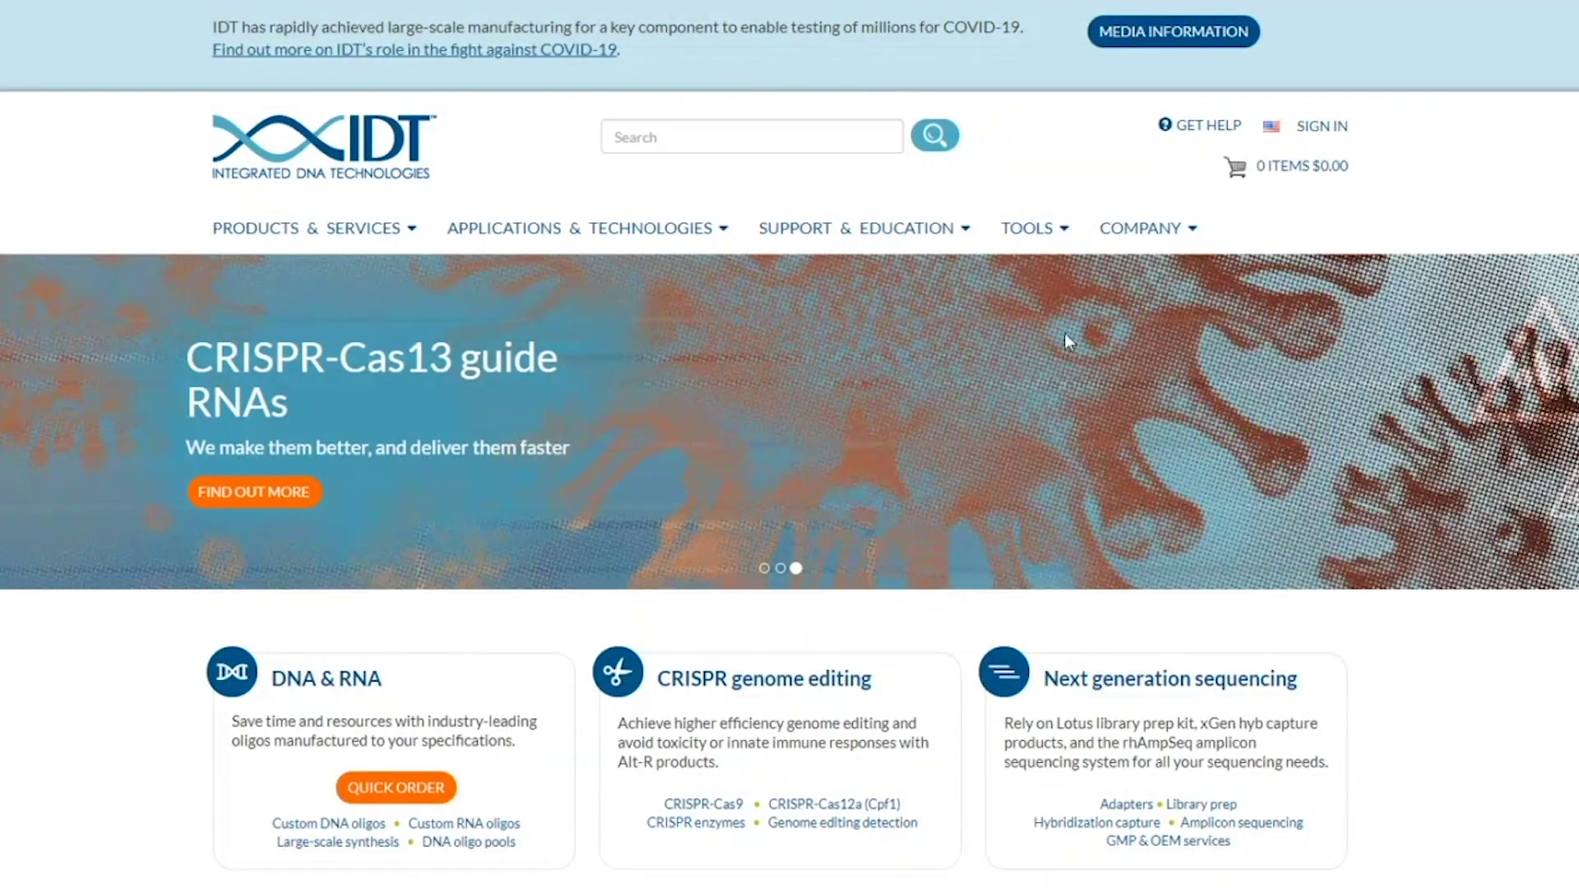
Choose Codon Optimization Tool from the IDT TOOLS menu
left_click(1065, 239)
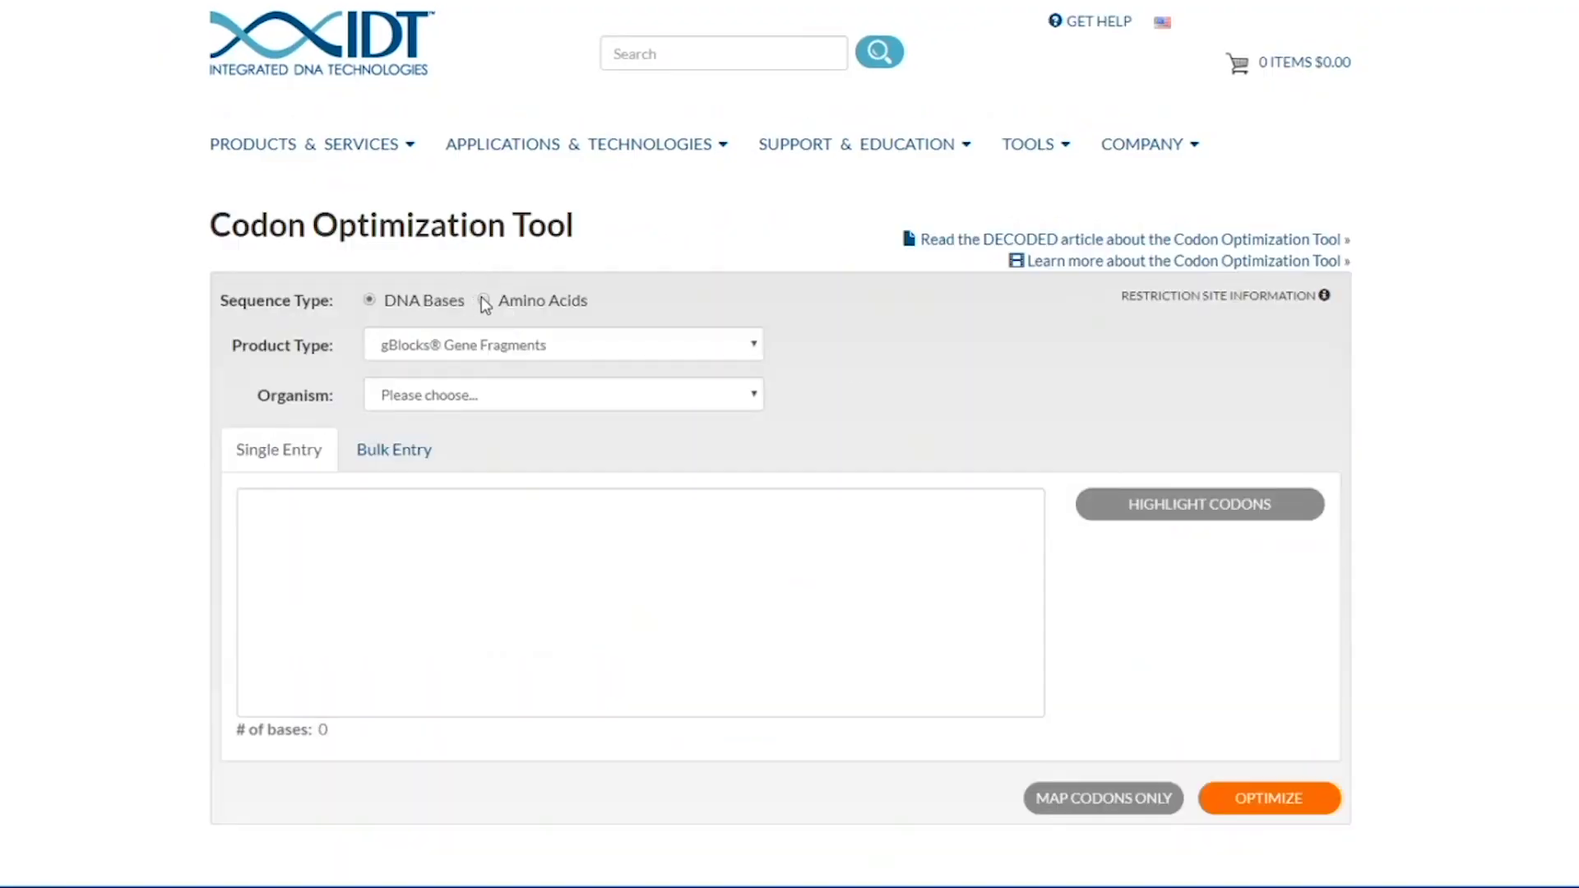
Keep DNA Bases as sequence type, with product type Gene and organism Homo sapiens (human)
left_click(481, 302)
left_click(370, 301)
left_click(750, 354)
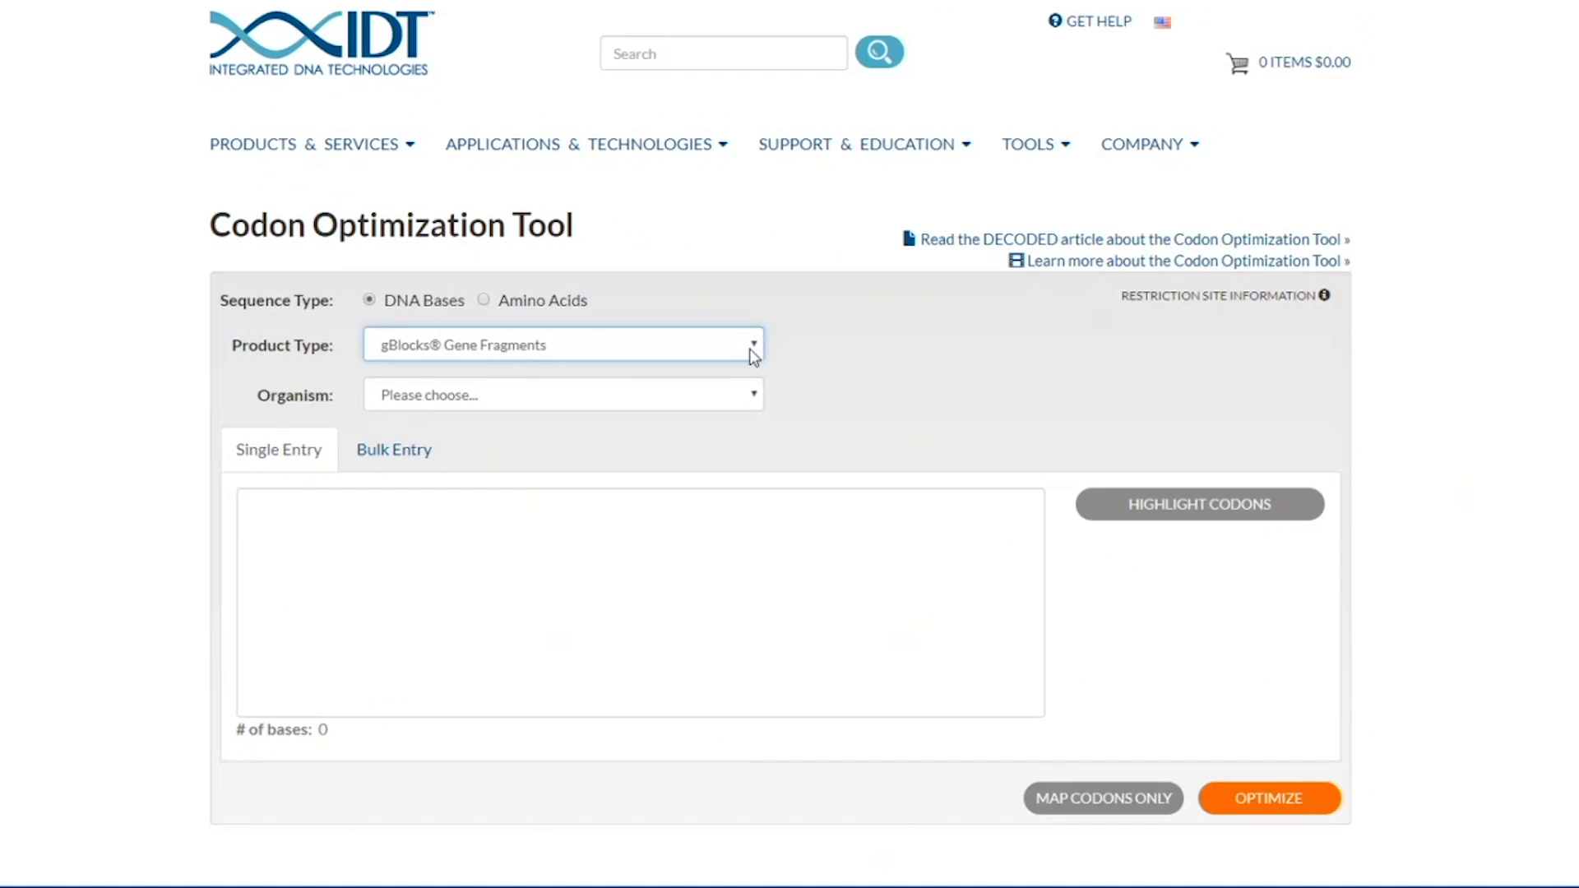
left_click(750, 354)
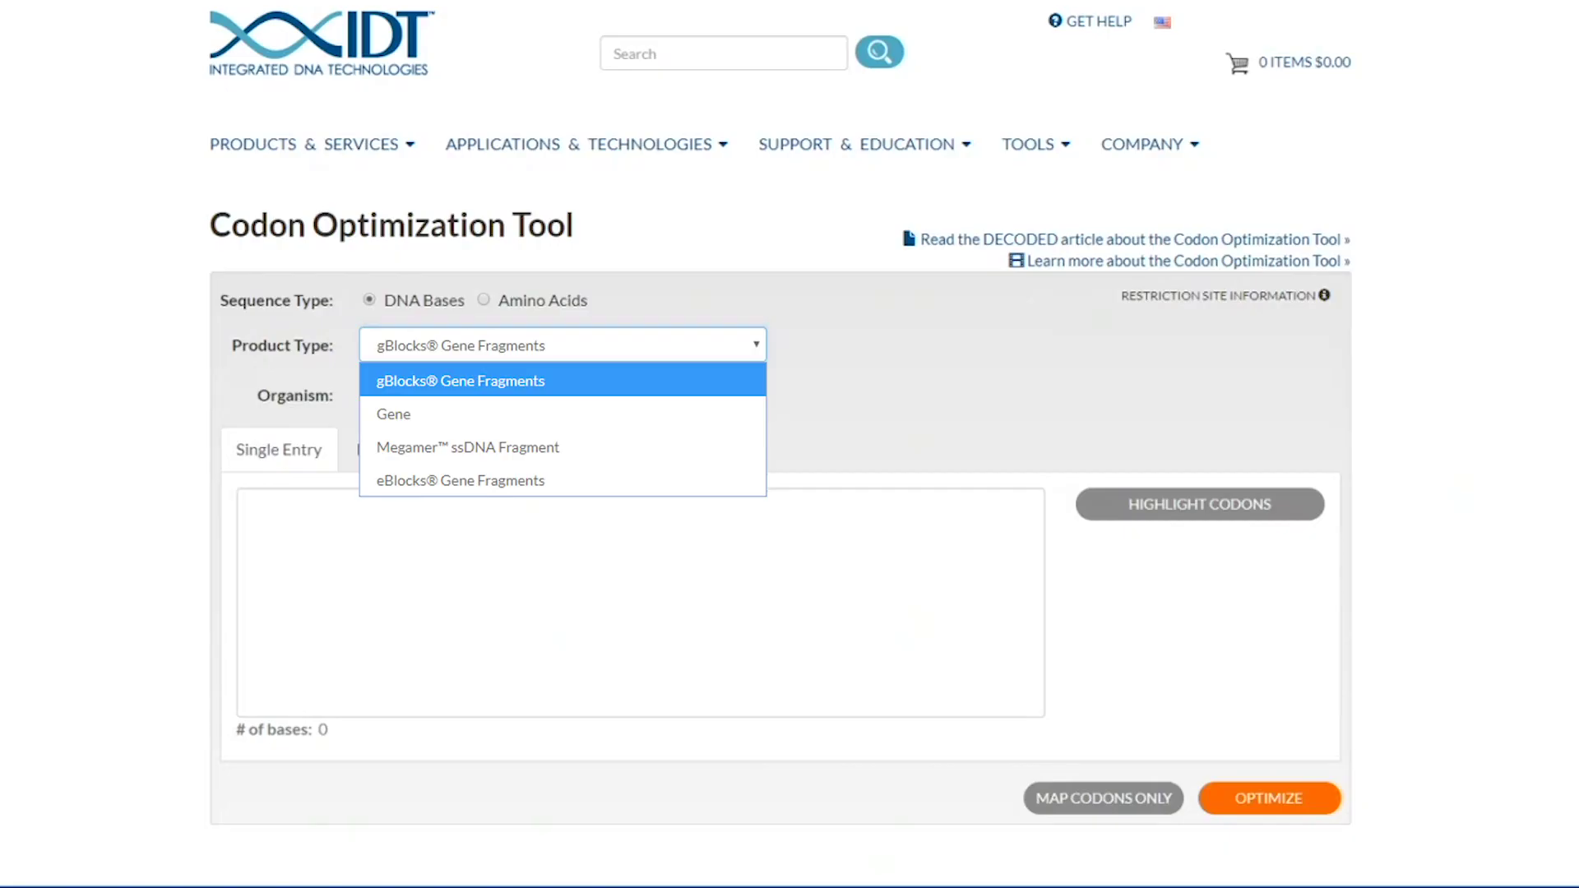
left_click(743, 413)
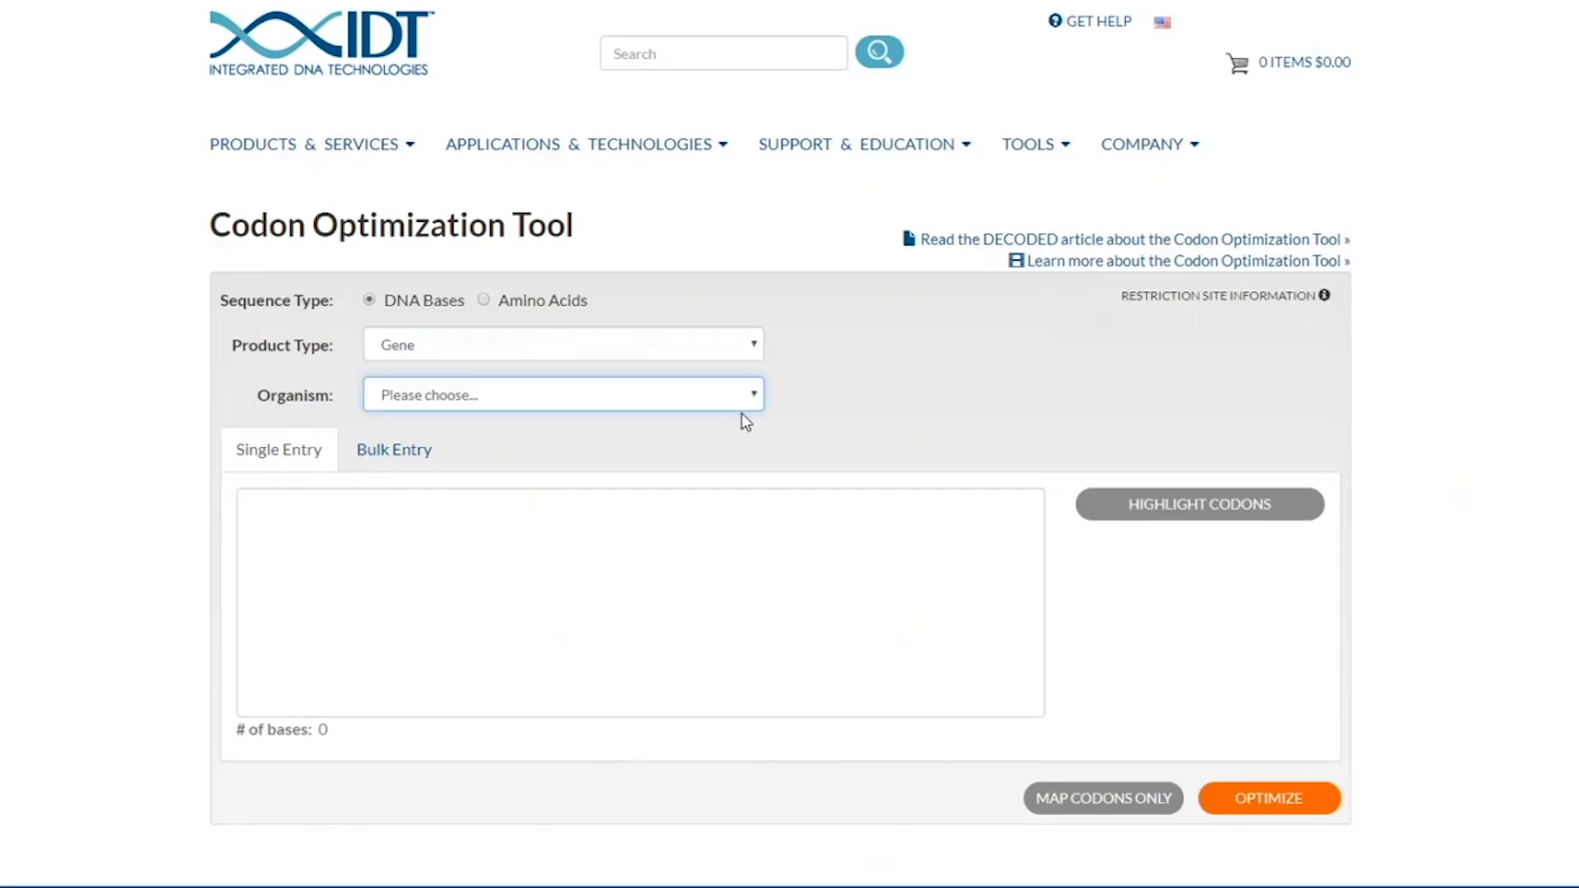
left_click(738, 396)
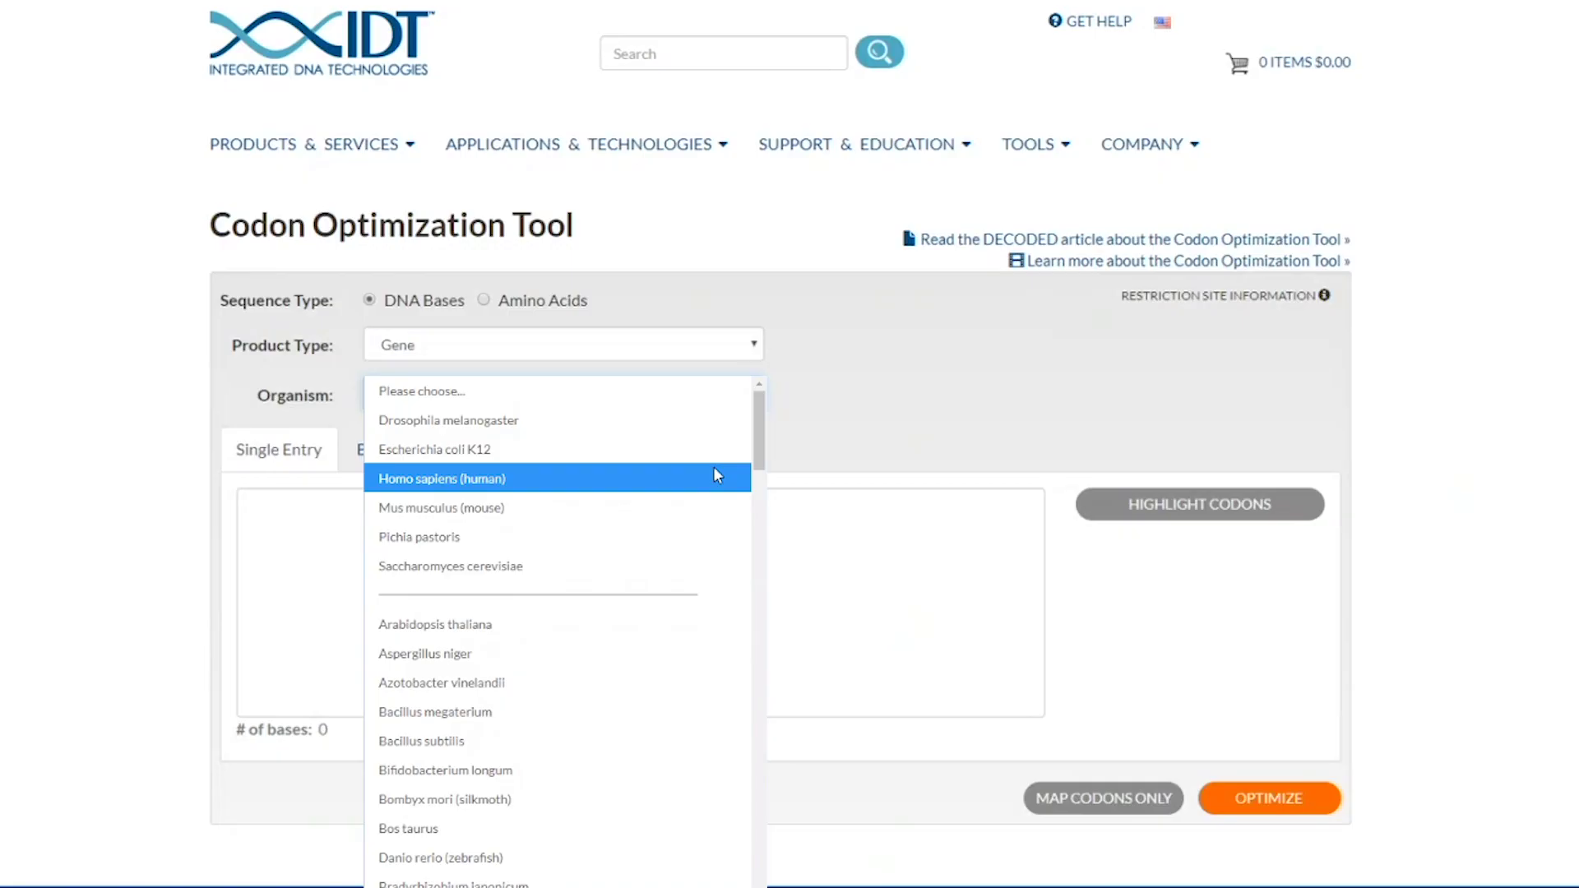
left_click(713, 478)
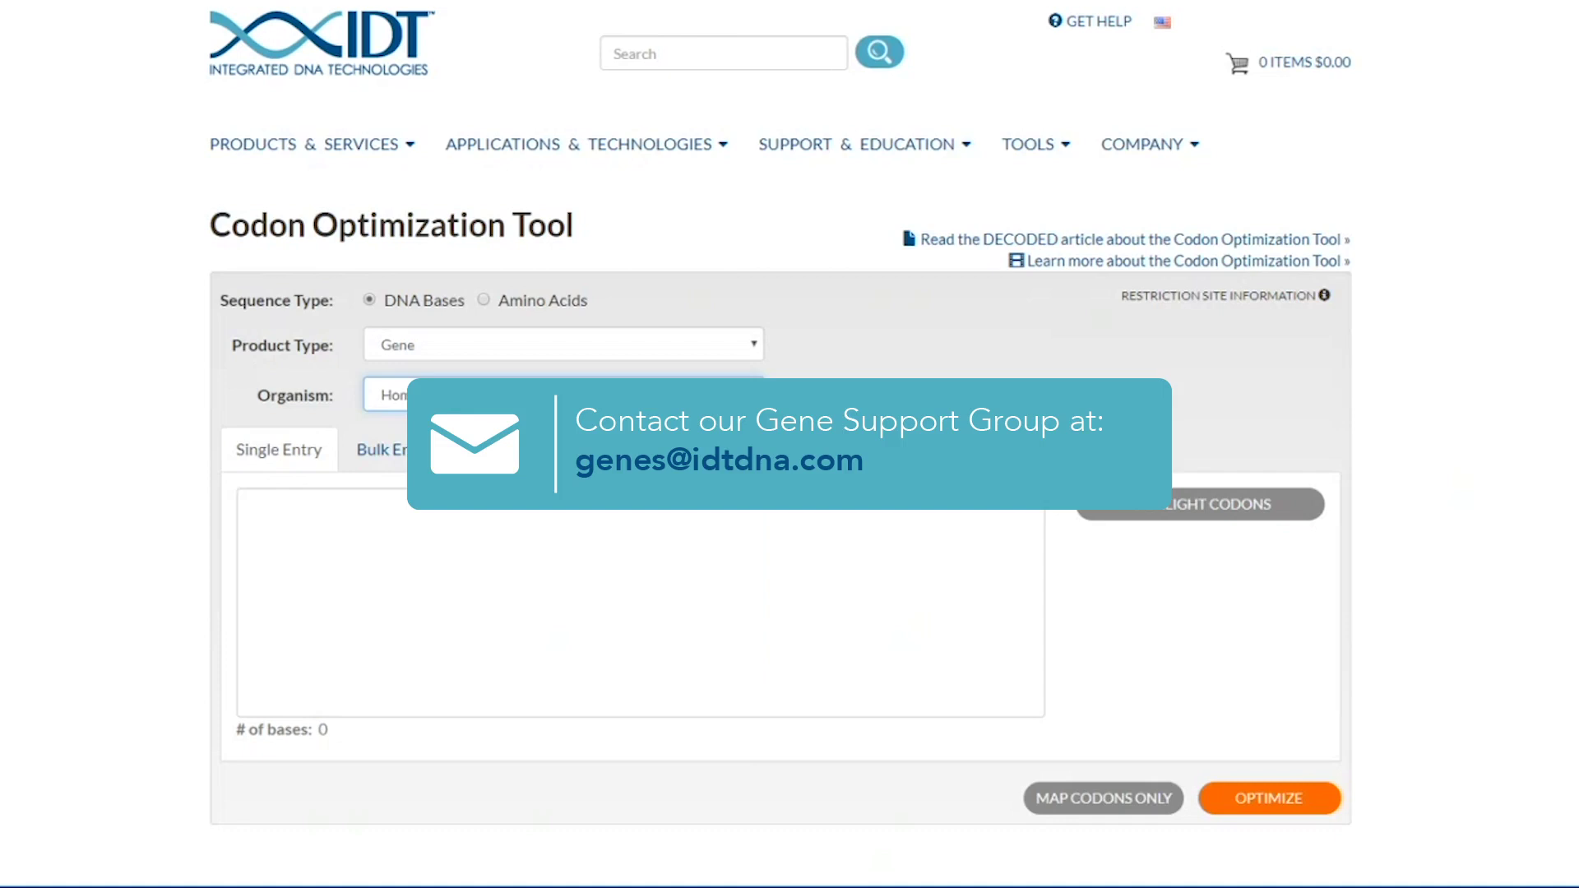
Paste the DNA sequence, briefly viewing Bulk Entry before returning to Single Entry
right_click(668, 538)
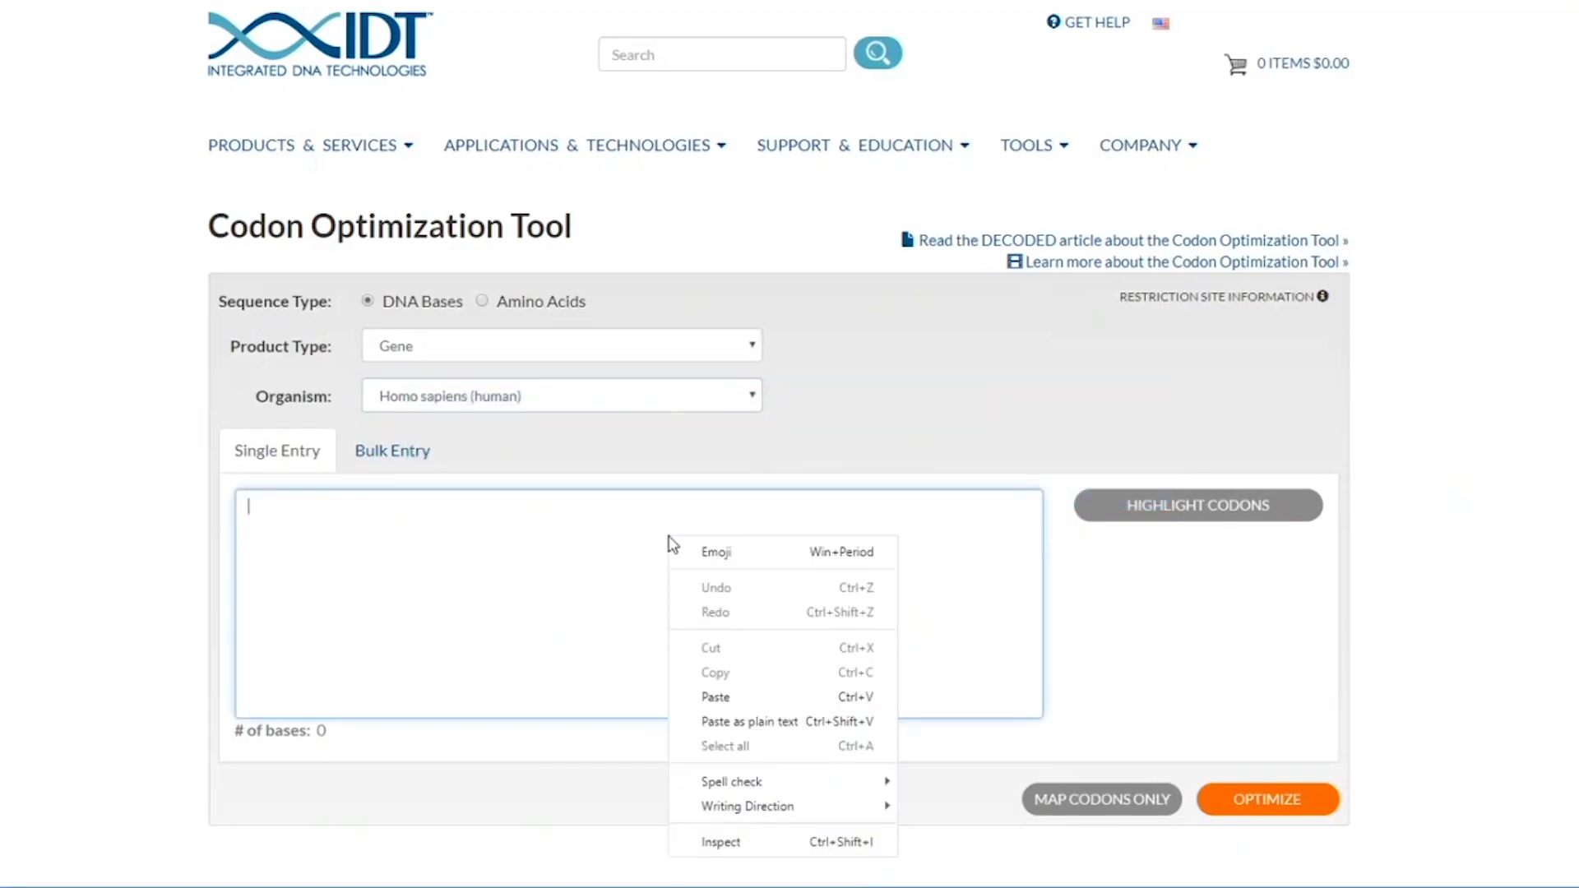
left_click(727, 697)
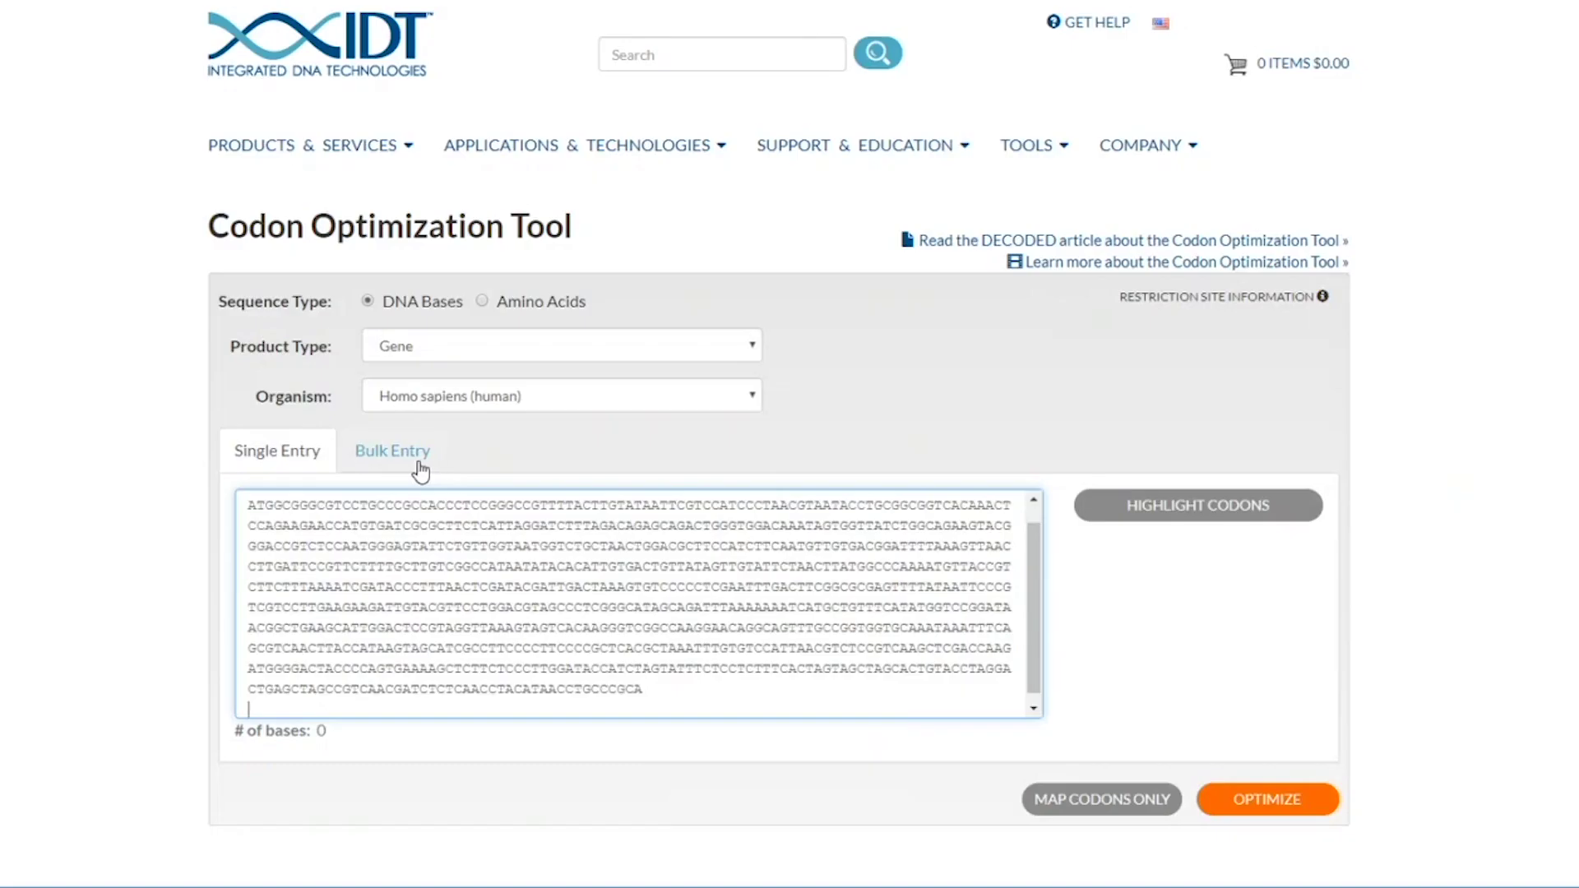
left_click(393, 452)
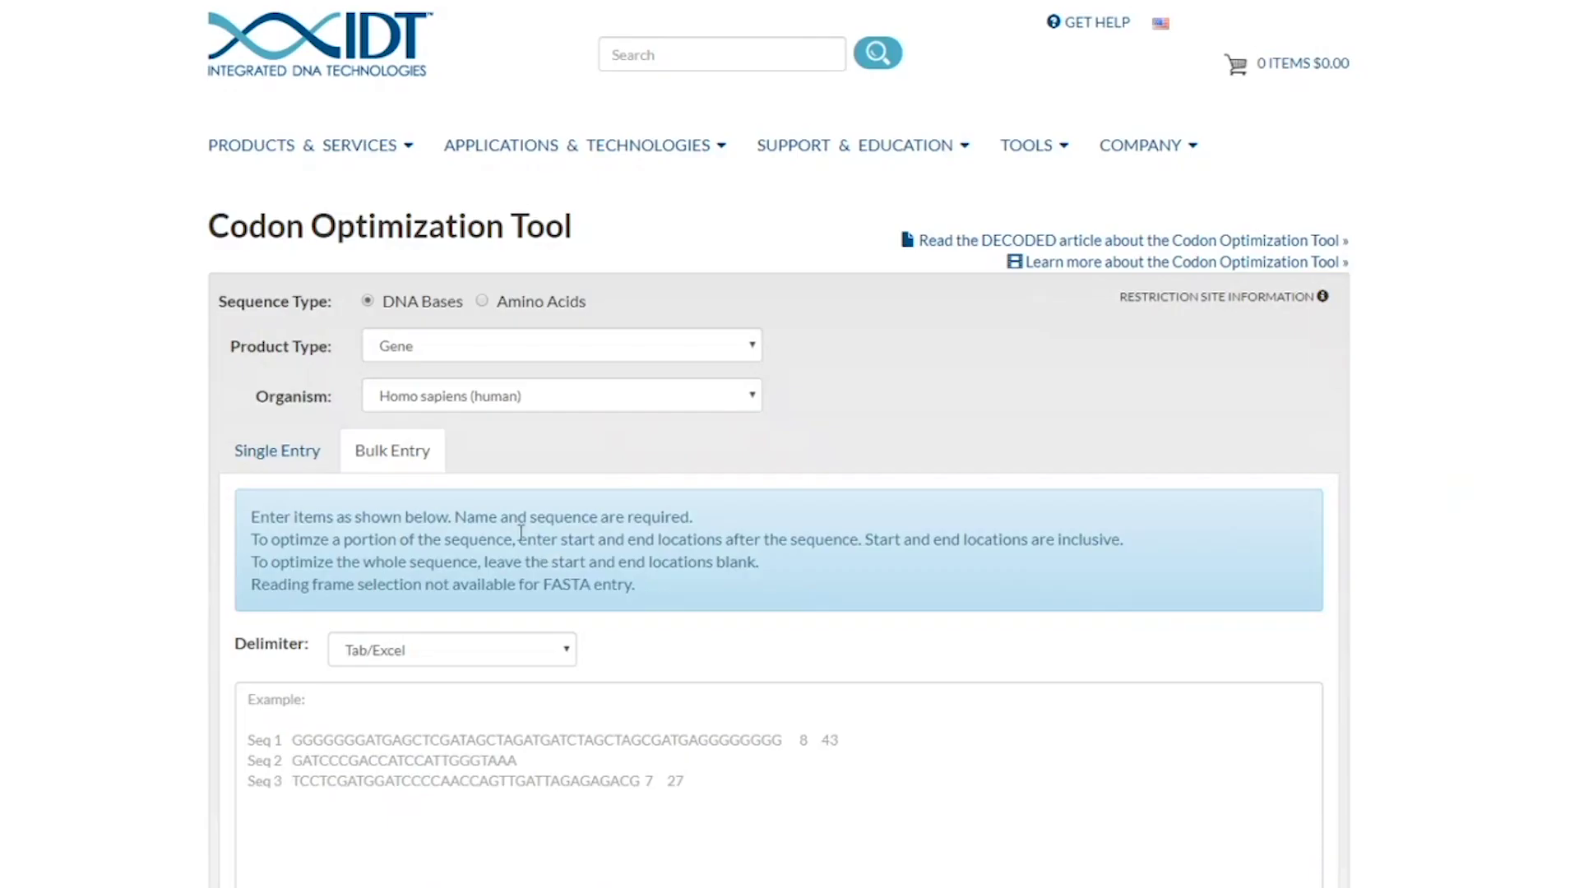
left_click(303, 458)
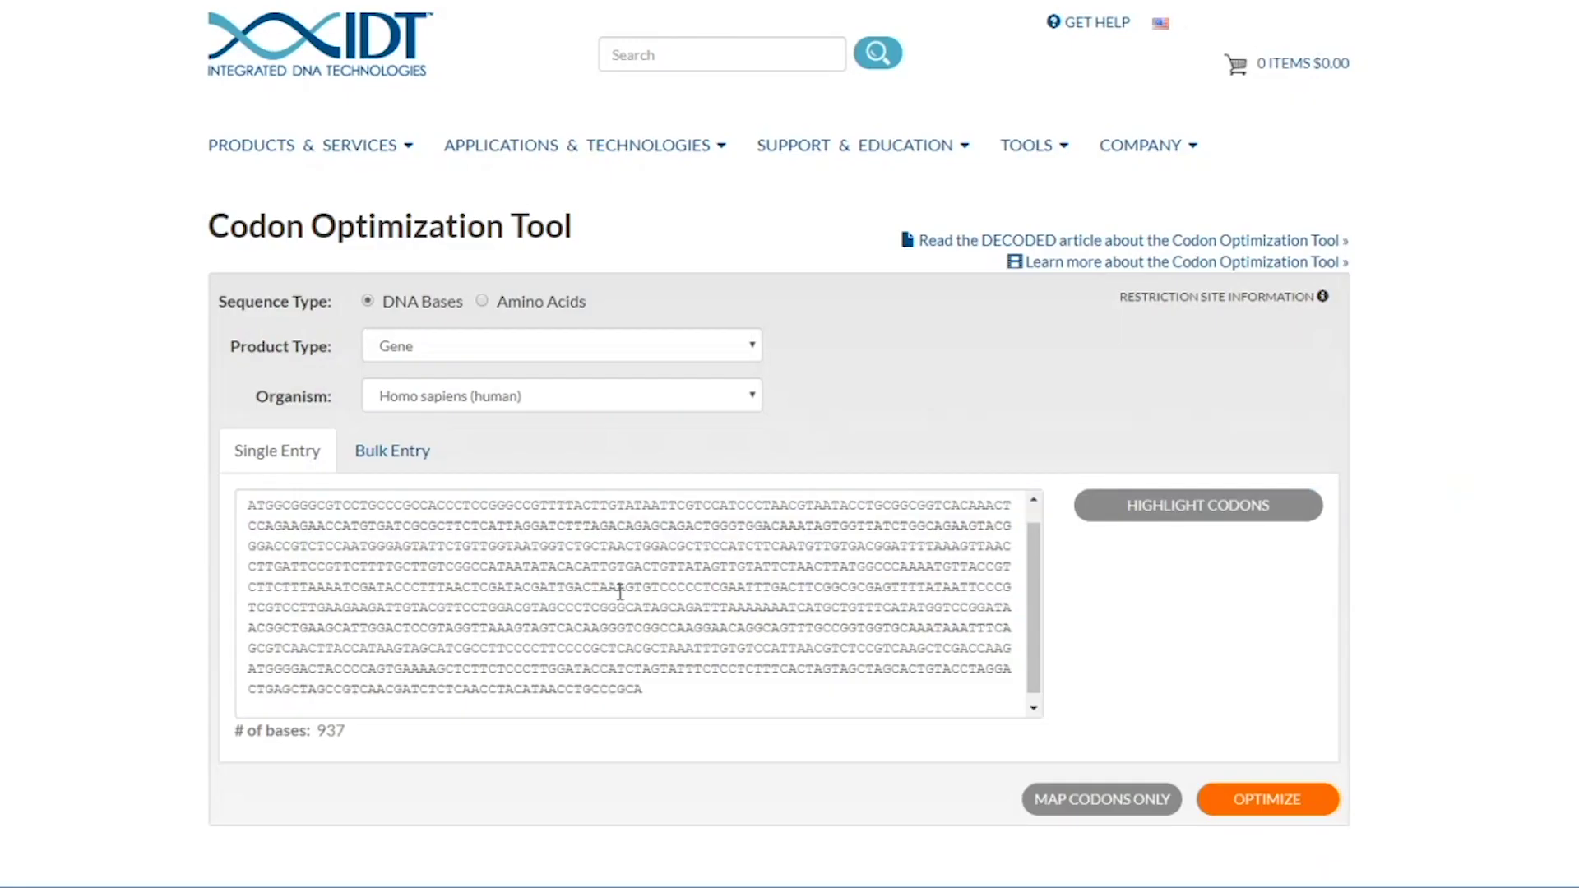
Highlight the start and stop codons, then return to the editable sequence
left_click(1165, 518)
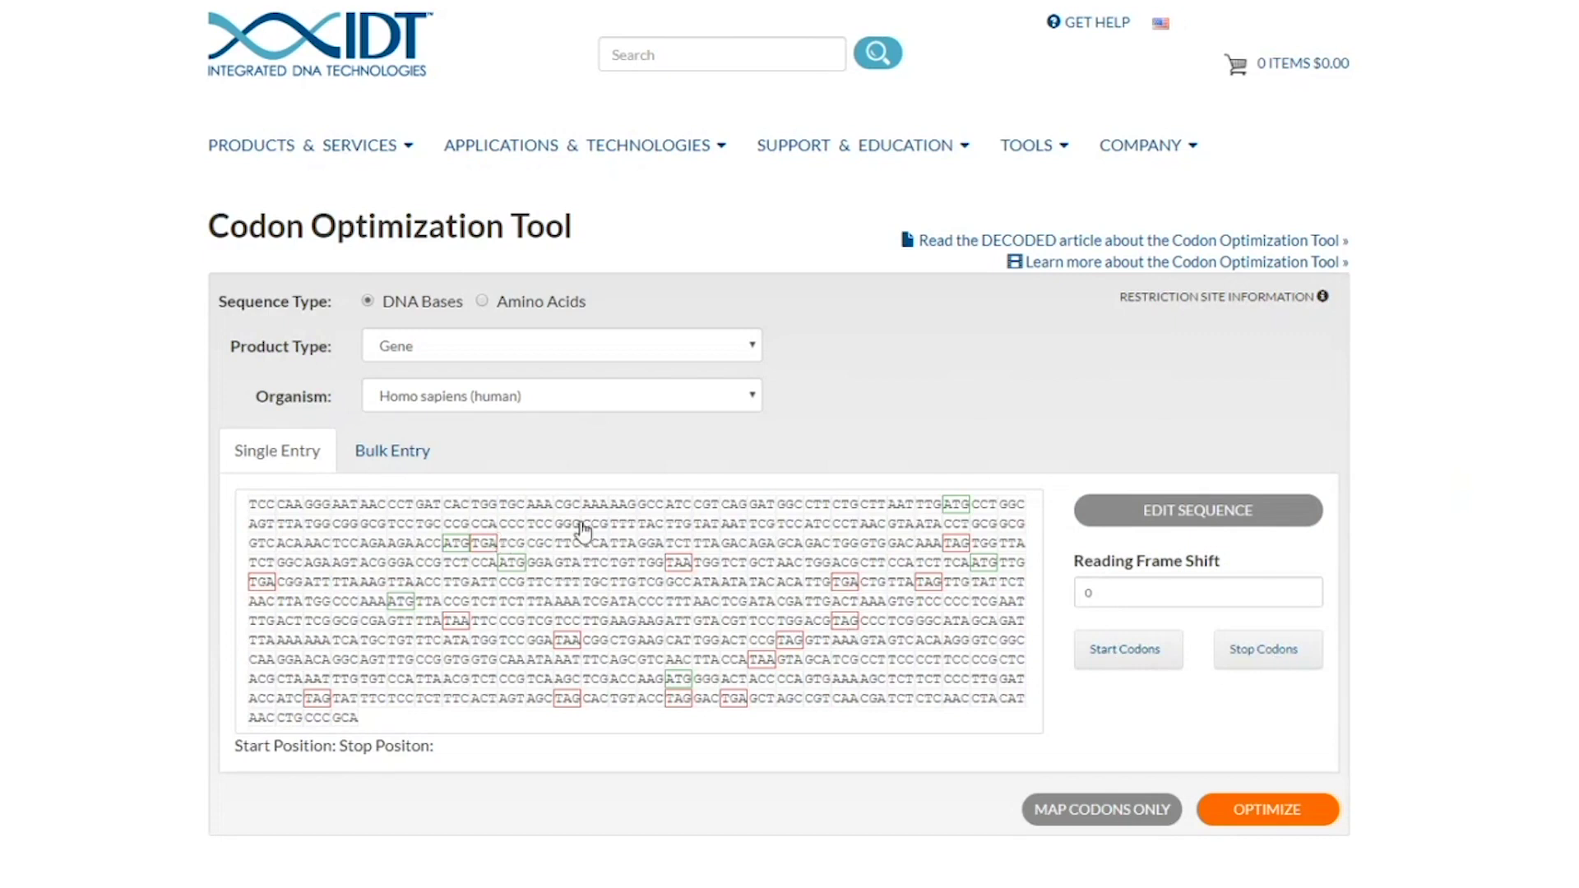
left_click(1222, 528)
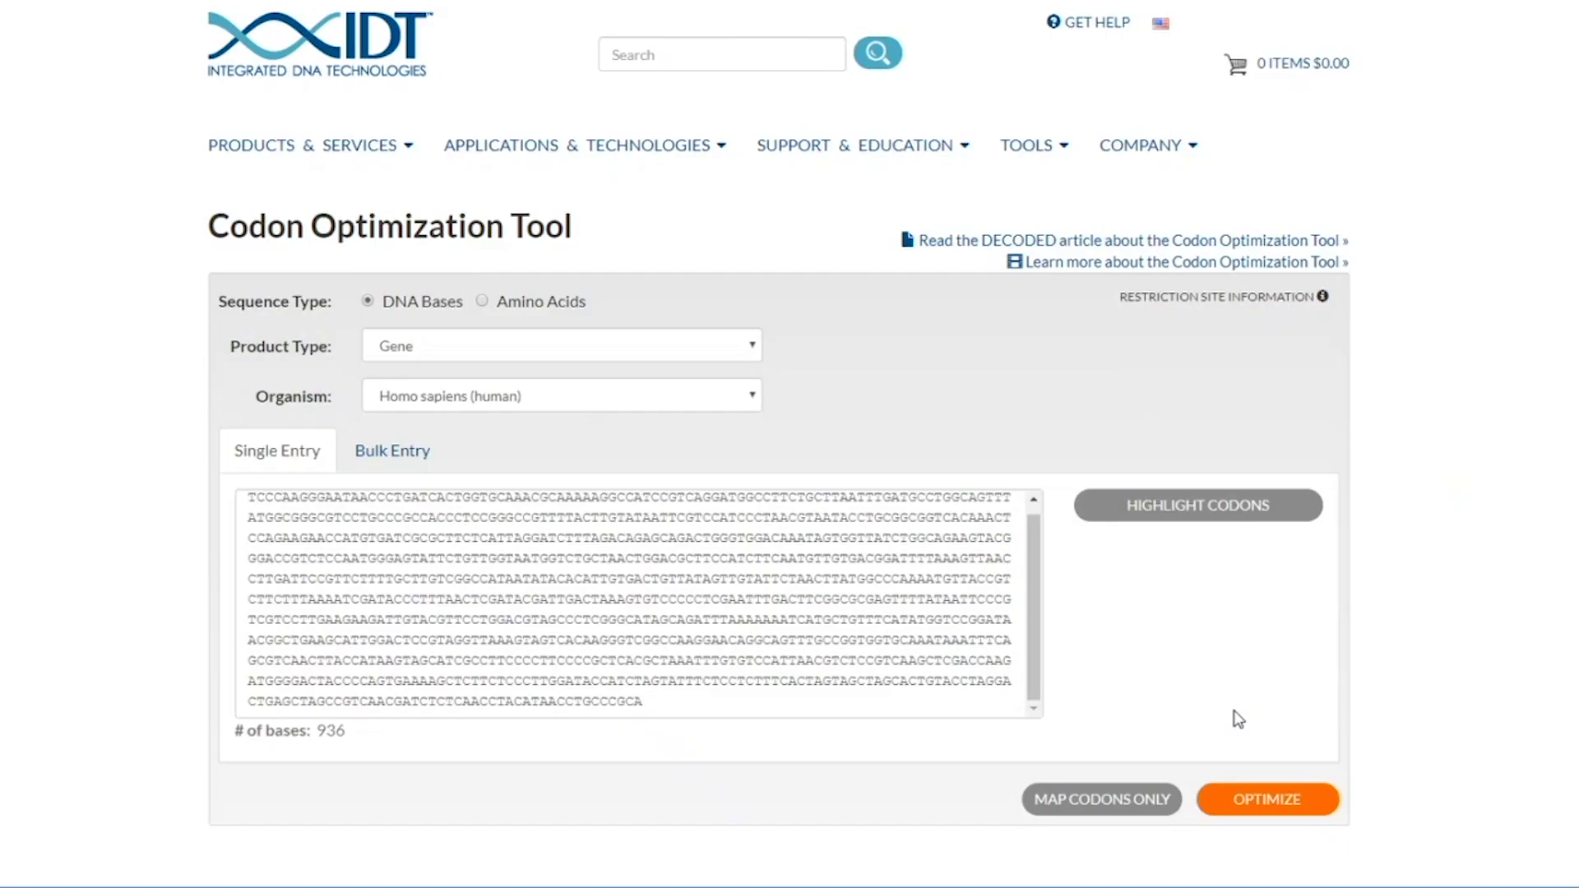
Optimize for human codons, map the codons, and show the Manual Optimization chart
left_click(1283, 802)
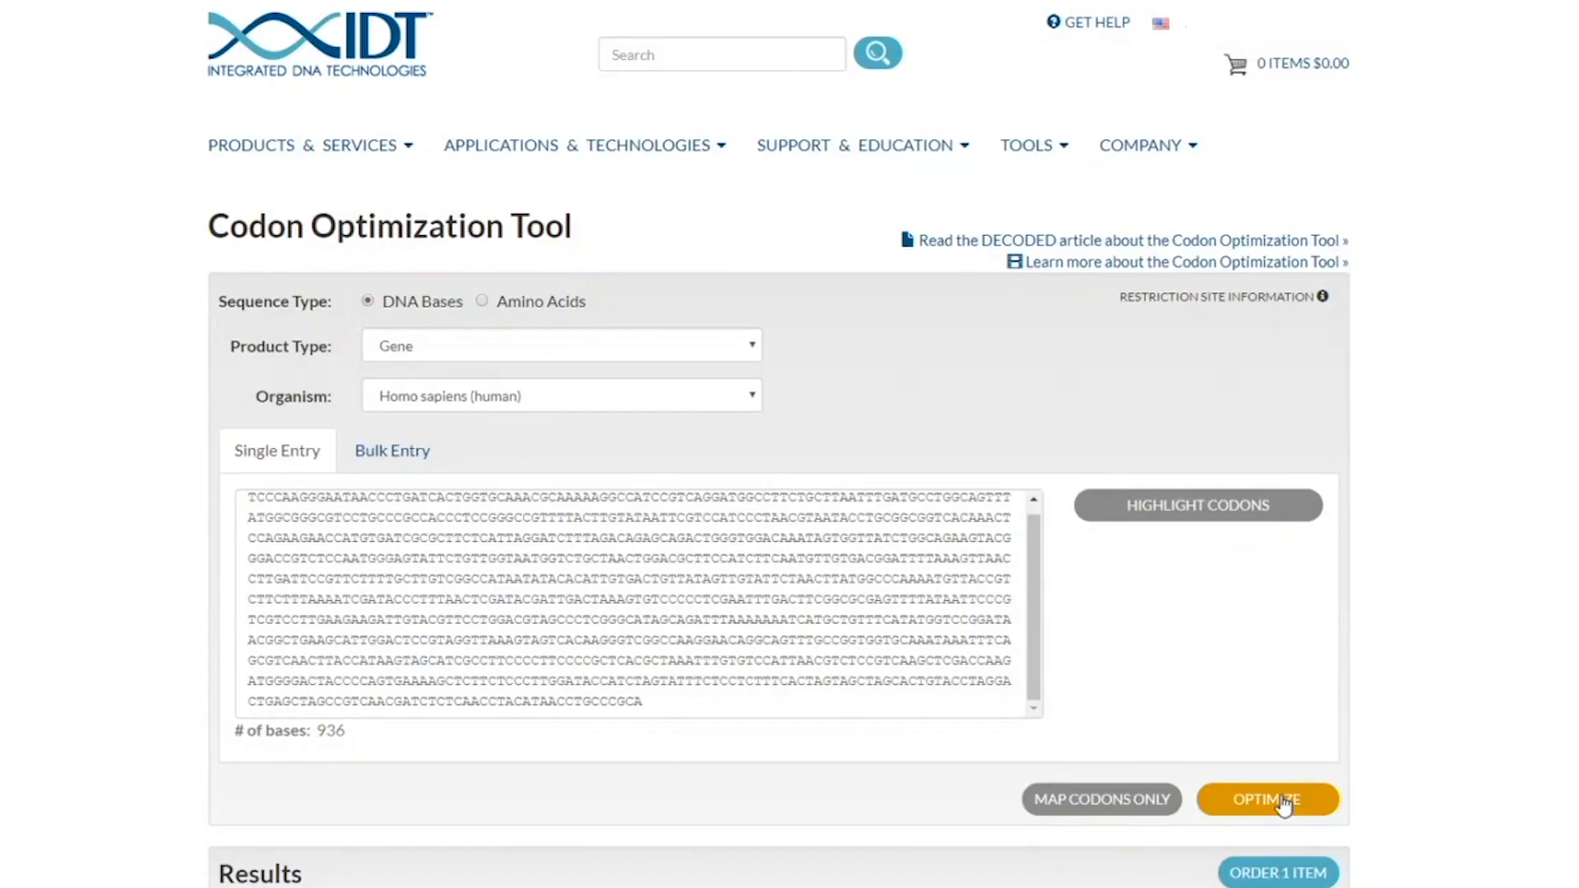
scroll(1459, 868, "down", 2)
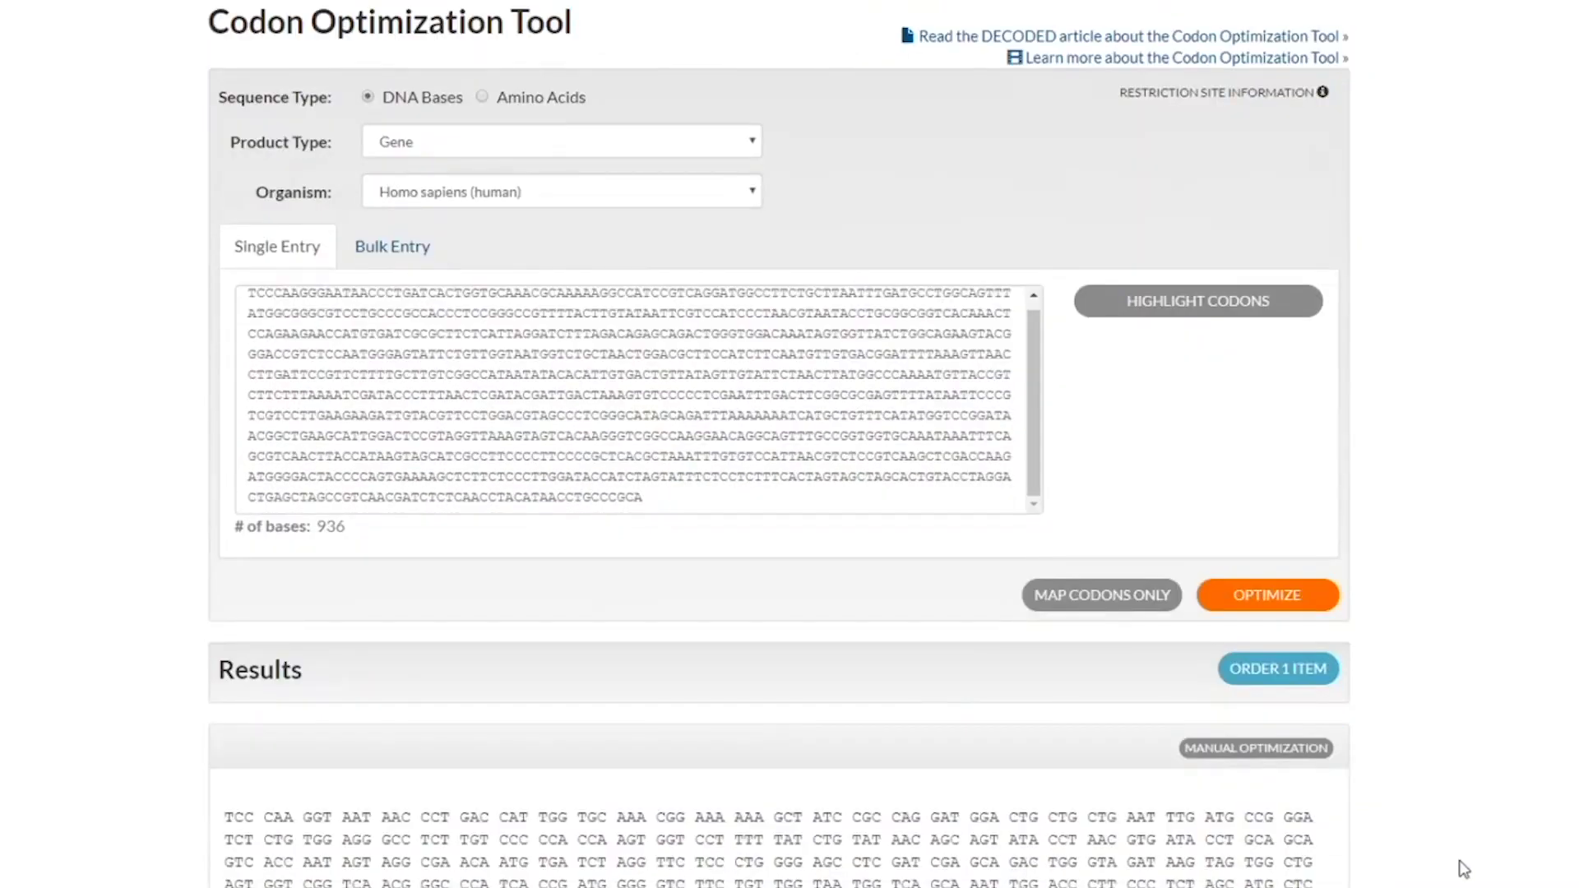
left_click(1121, 594)
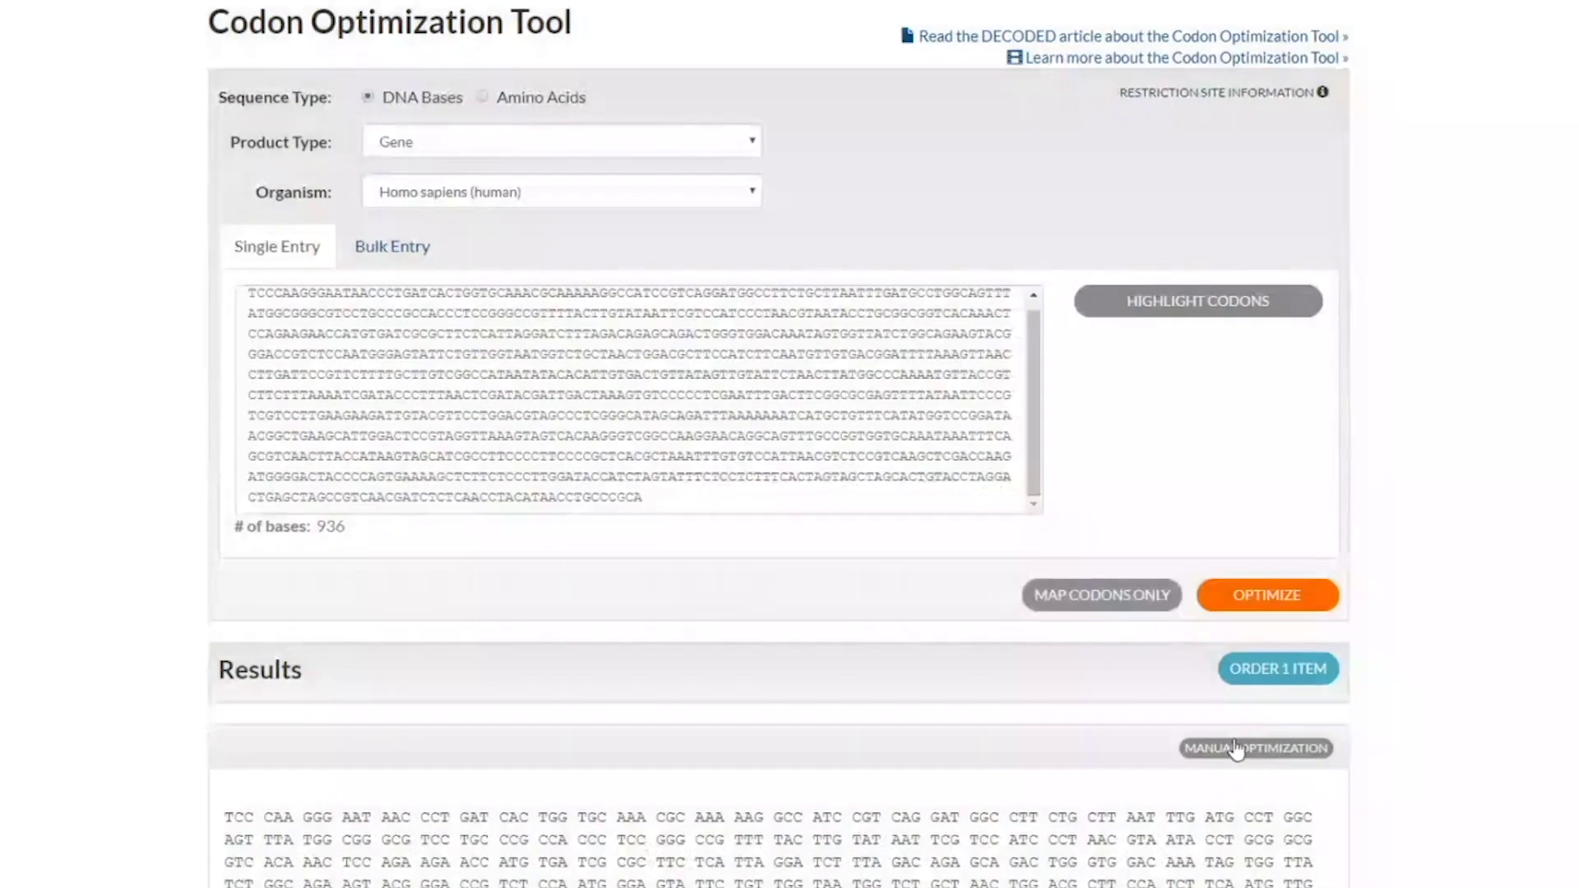
left_click(1237, 751)
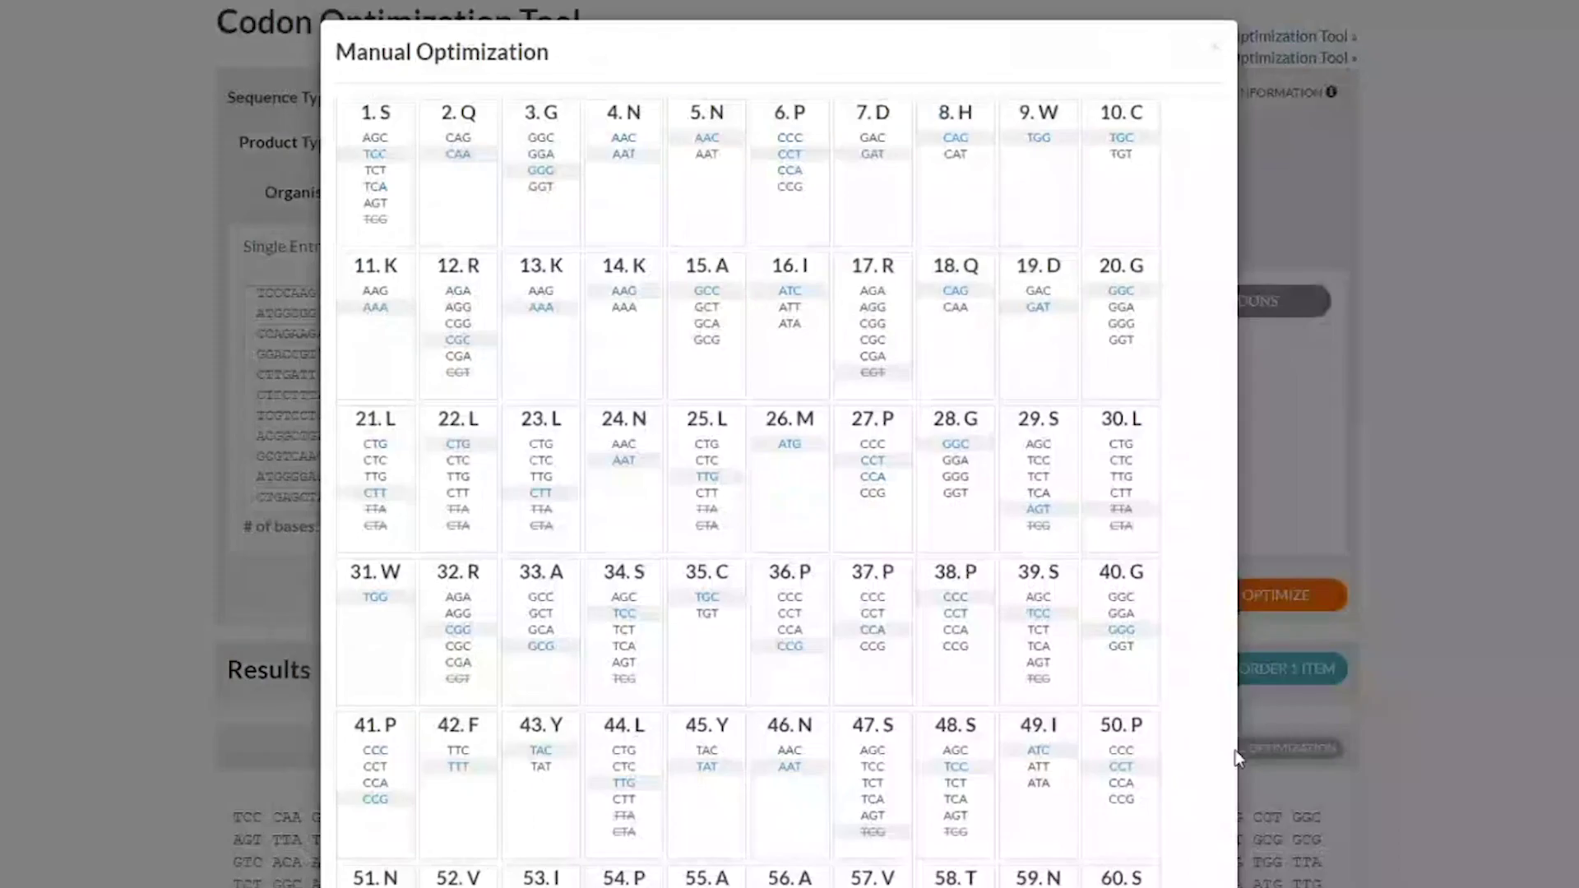
Close the Manual Optimization chart to return to the screening results
left_click(1214, 47)
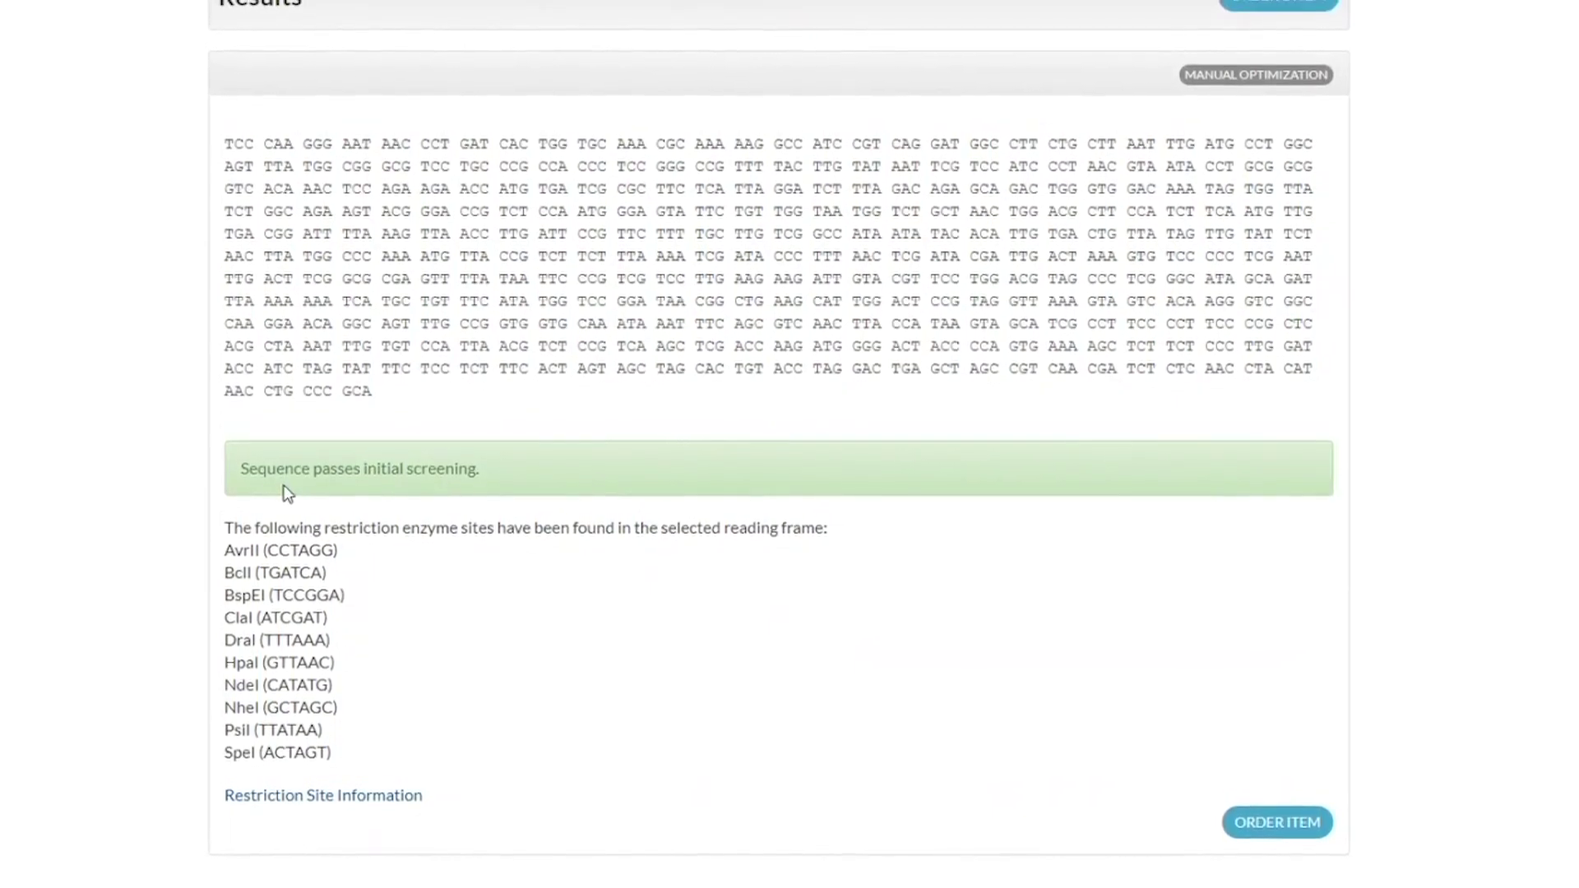
left_click(364, 800)
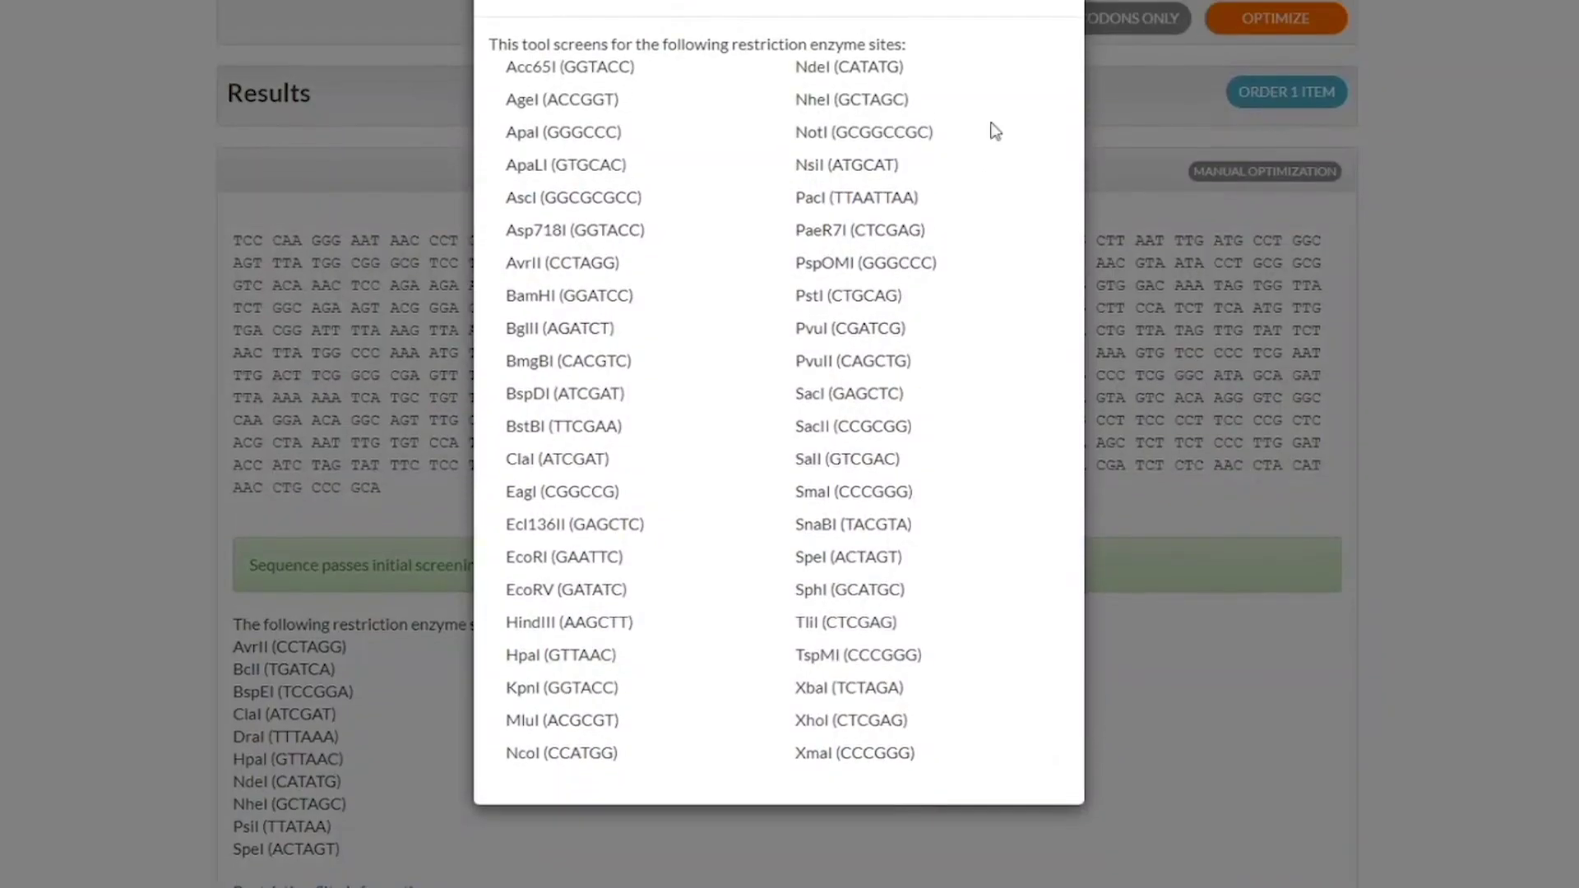
scroll(1059, 44, "down", 2)
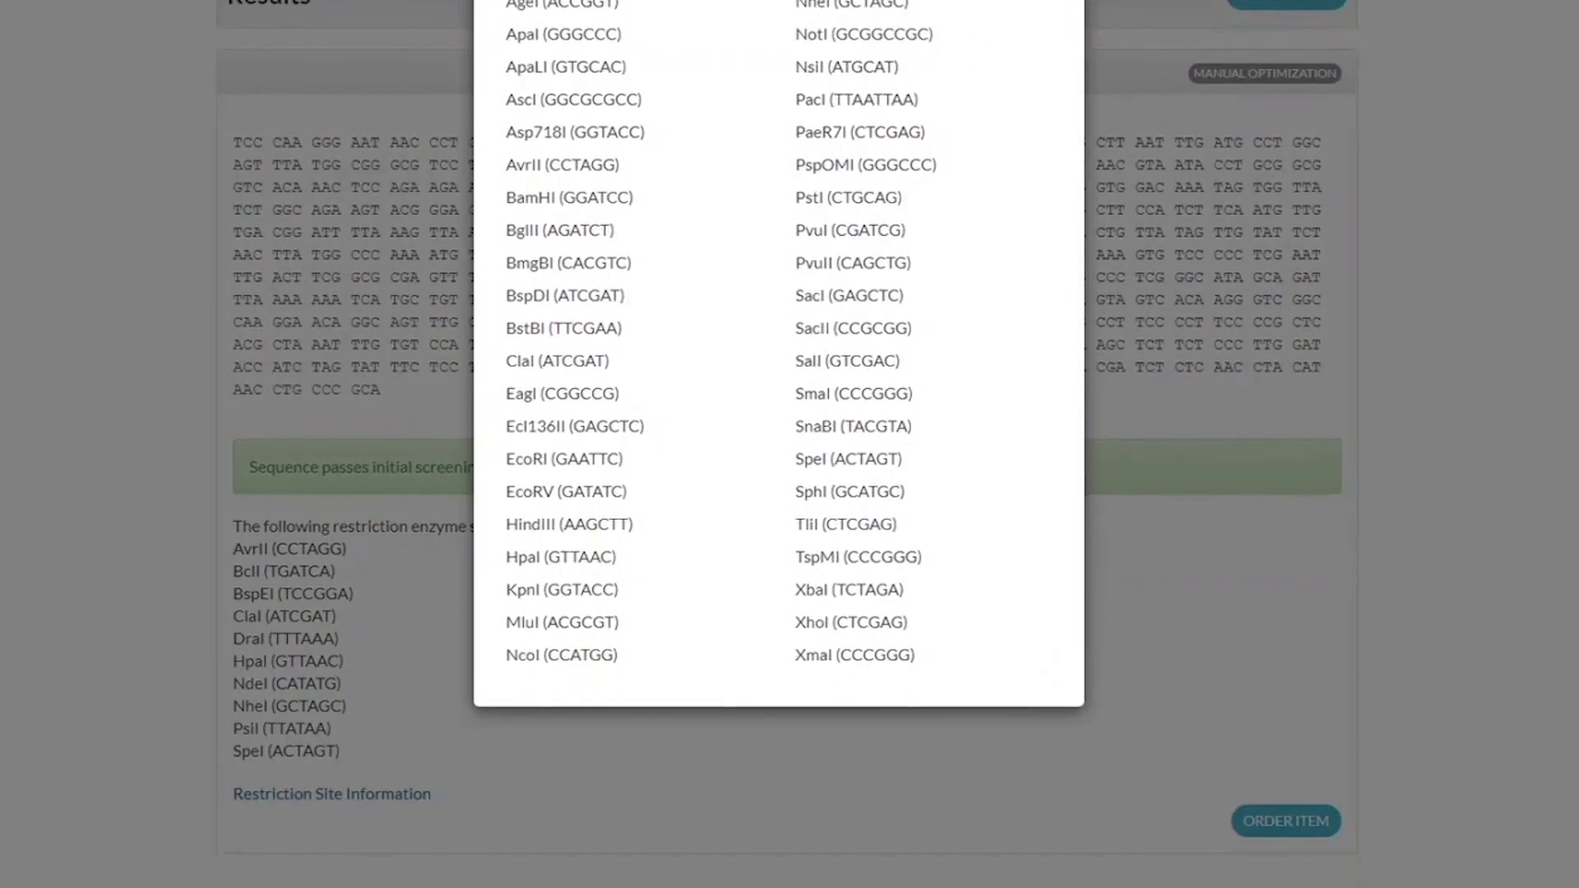
key("Escape")
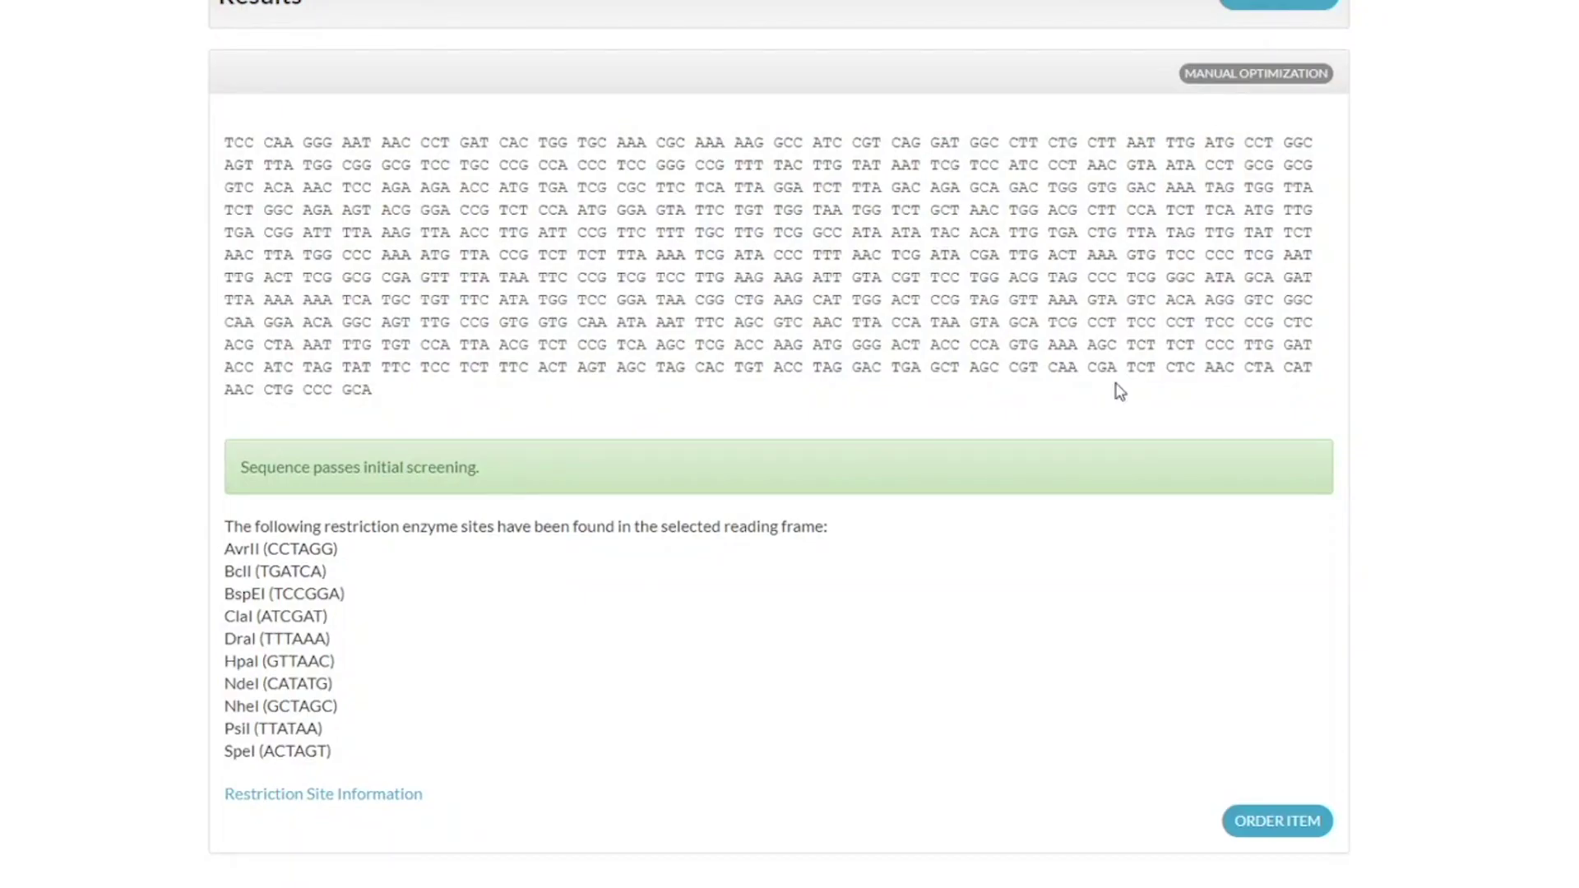
Send the optimized sequence to the order form, name it 'GFP', and add it to the order
left_click(1298, 834)
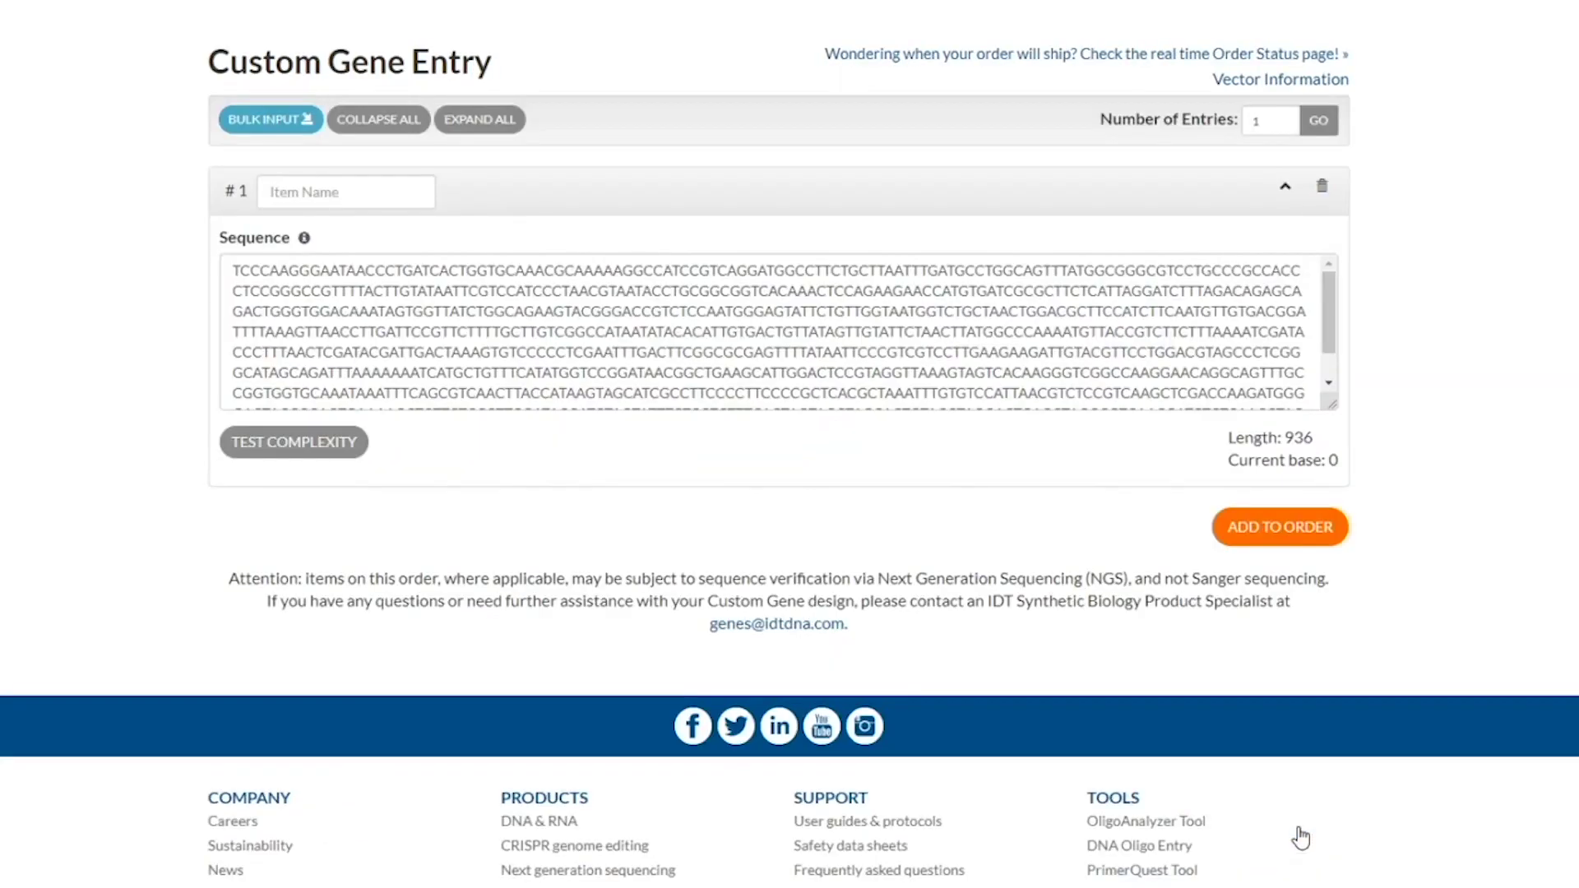
left_click(395, 192)
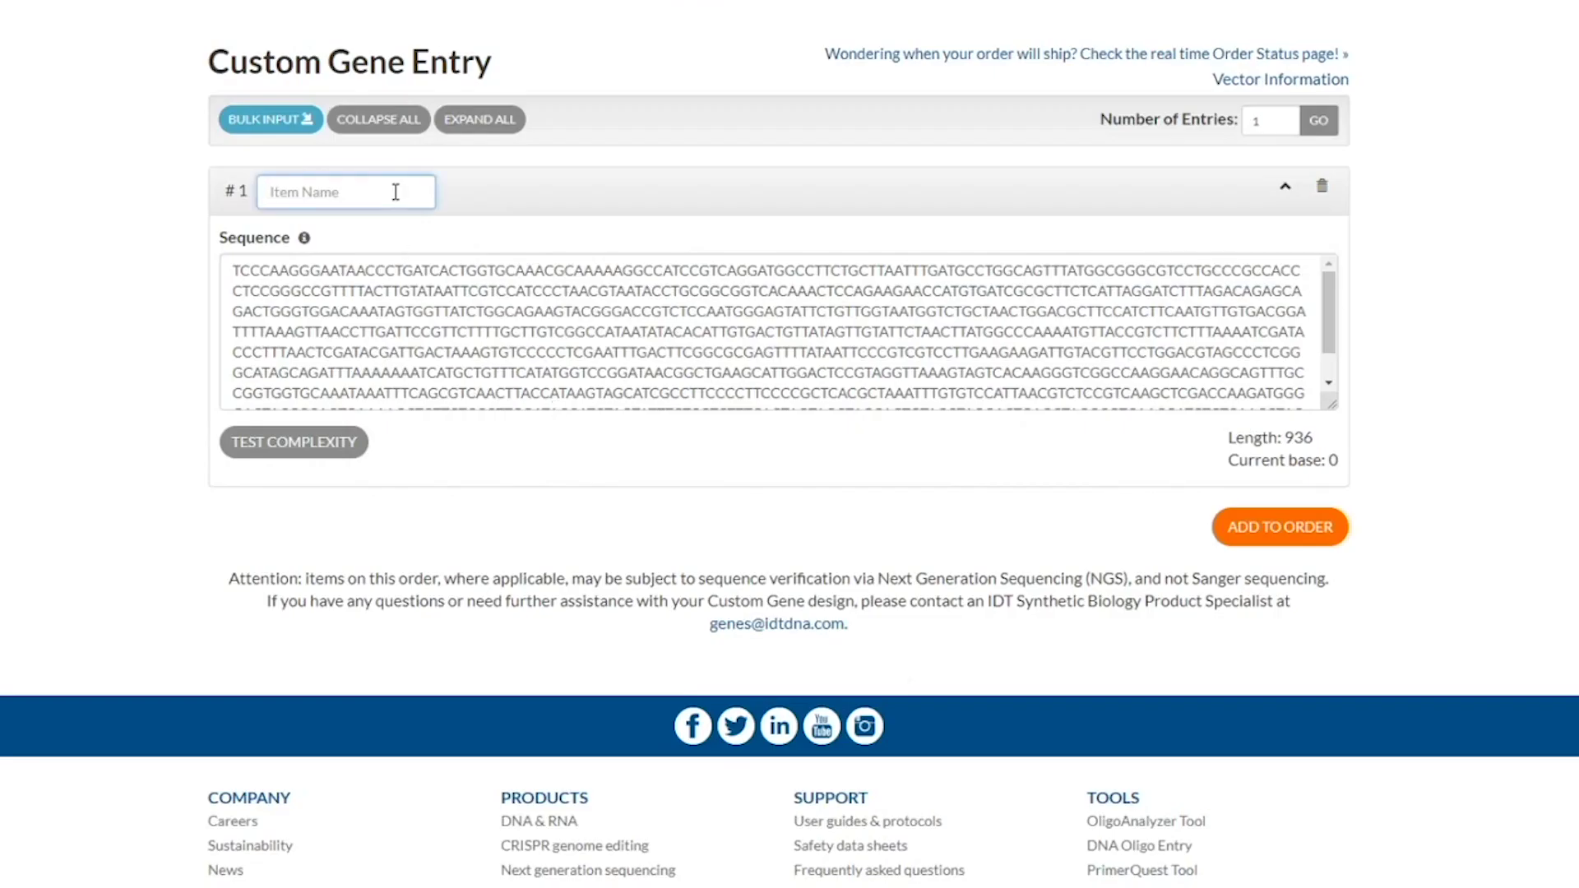
type("GFP")
left_click(1317, 543)
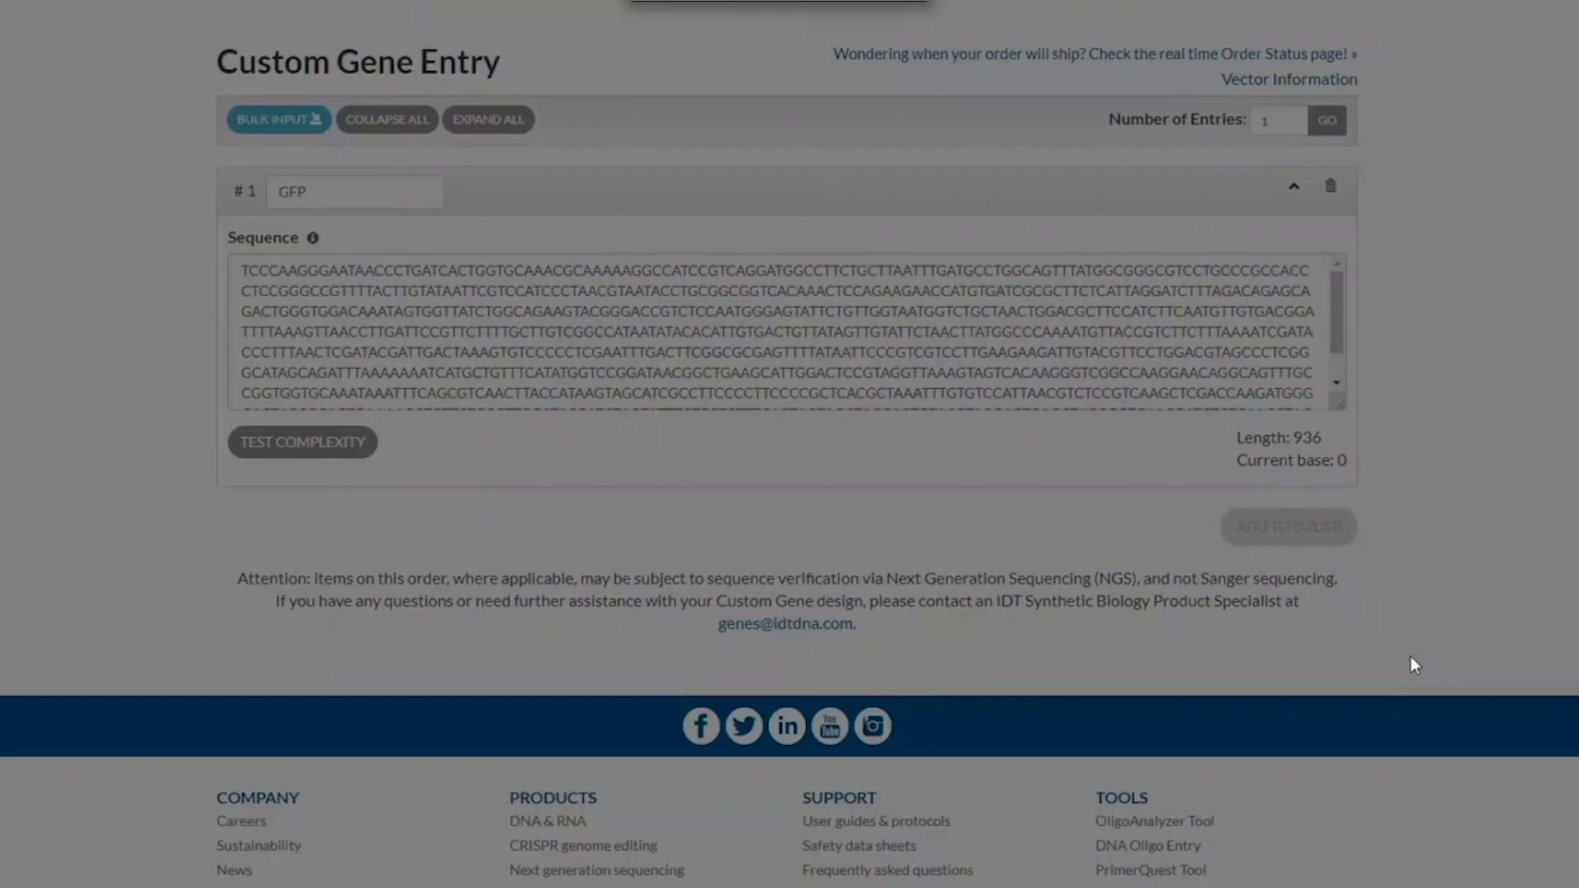